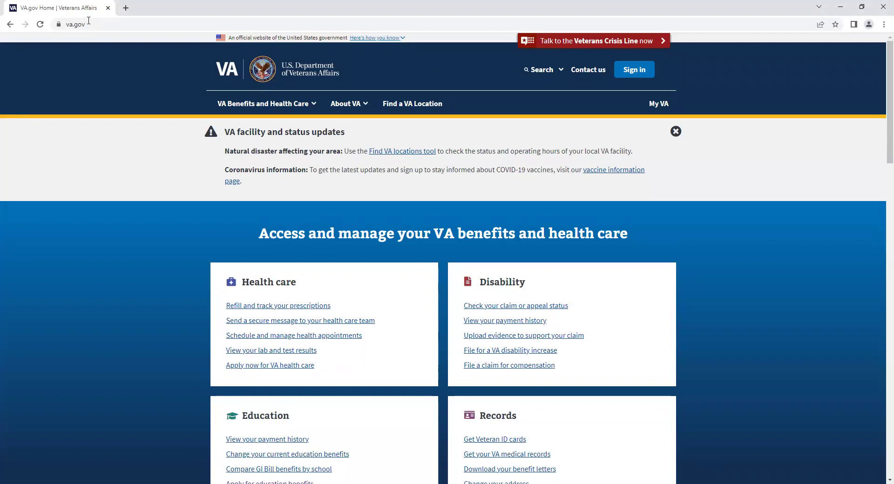
# - Open 'Apply for education benefits' from the homepage's Education section
pyautogui.scroll(-3, 214, 151)
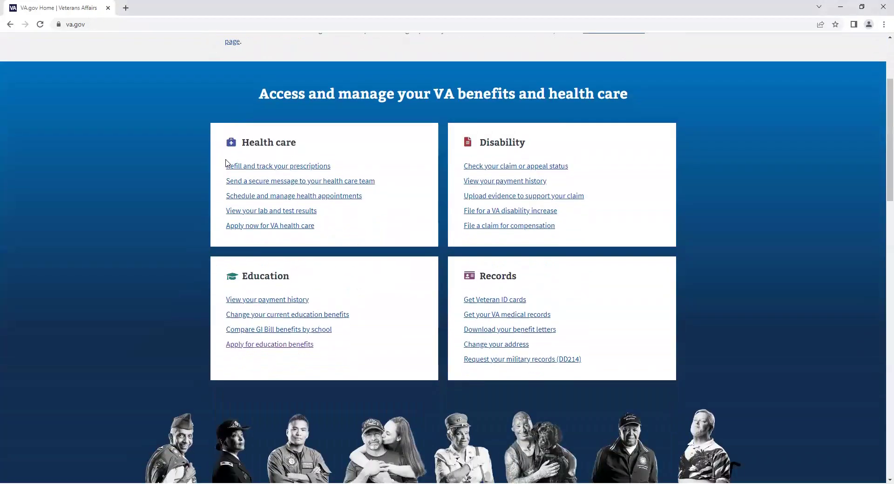
pyautogui.click(299, 350)
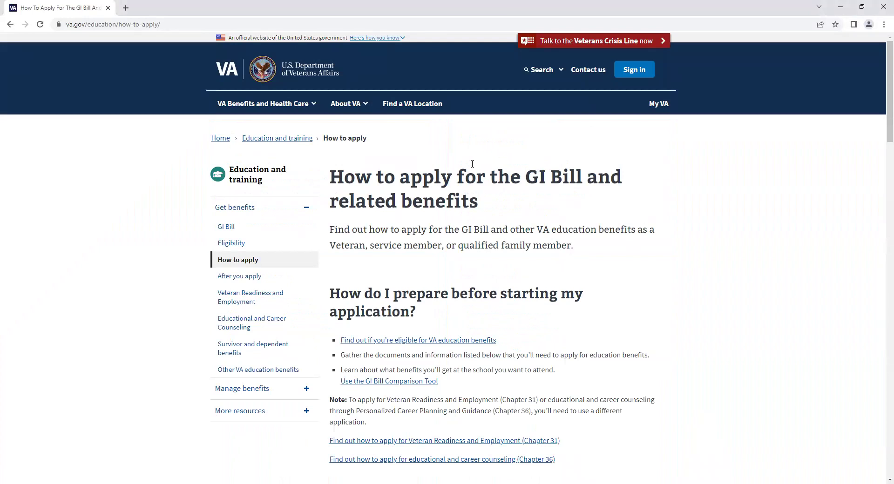
# - Answer the form finder: new benefit, No, No, Yes to transferred benefits, then Apply now for Form 22-1990E
pyautogui.scroll(-3, 475, 164)
pyautogui.scroll(-7, 467, 171)
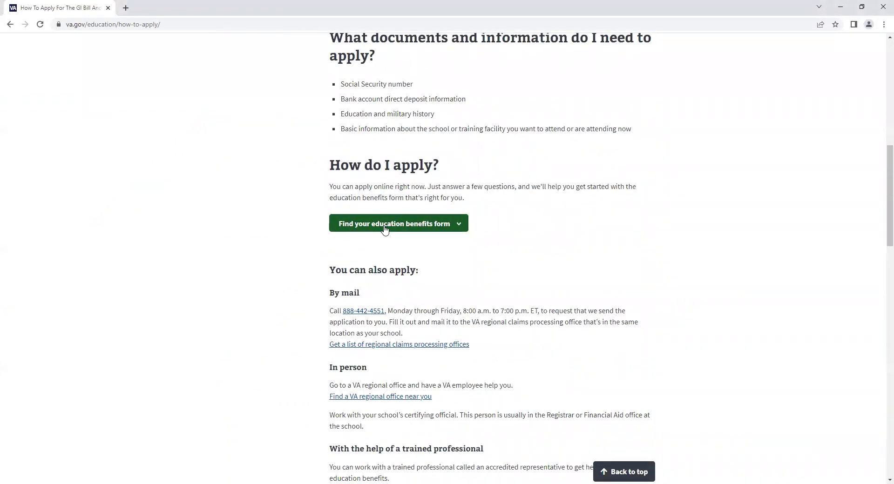
pyautogui.click(384, 224)
pyautogui.scroll(-2, 419, 205)
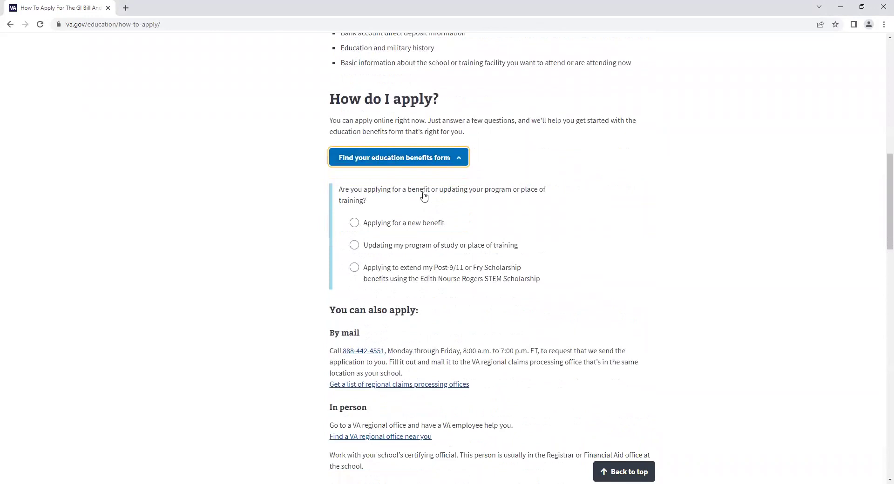
pyautogui.click(423, 197)
pyautogui.scroll(-2, 469, 150)
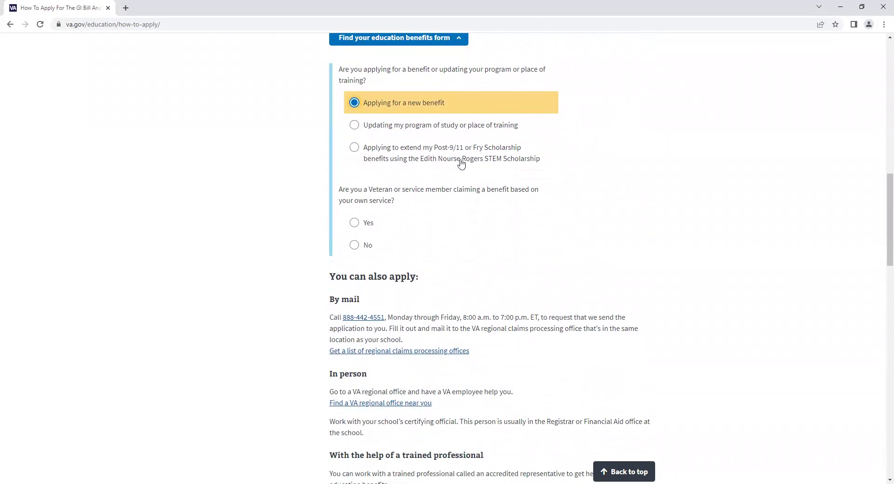
pyautogui.click(353, 247)
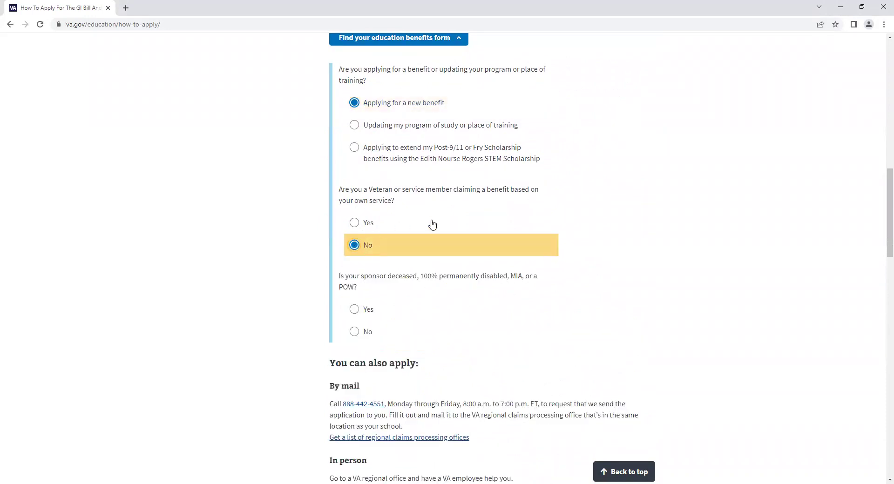
pyautogui.scroll(-2, 429, 224)
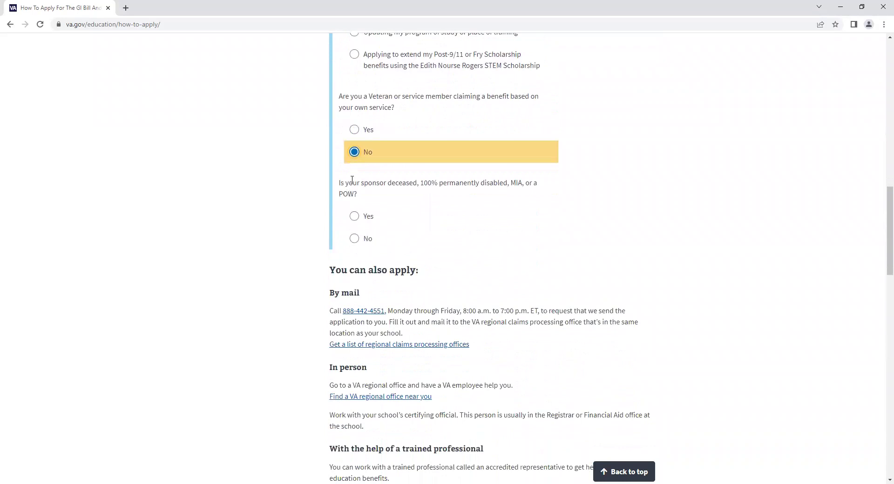
pyautogui.click(360, 240)
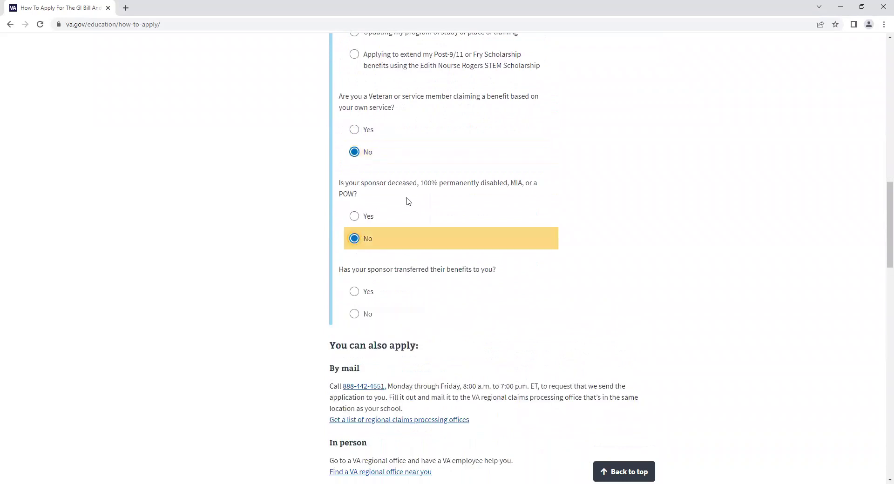
pyautogui.scroll(-1, 417, 204)
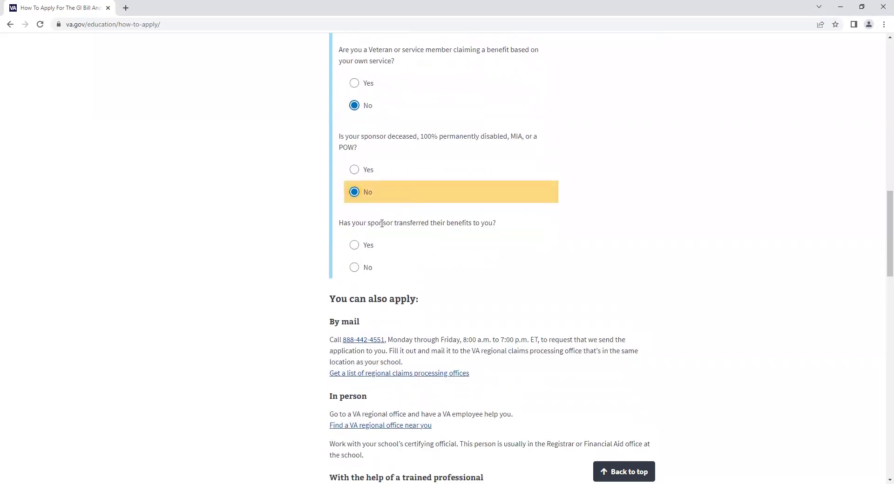
pyautogui.click(355, 247)
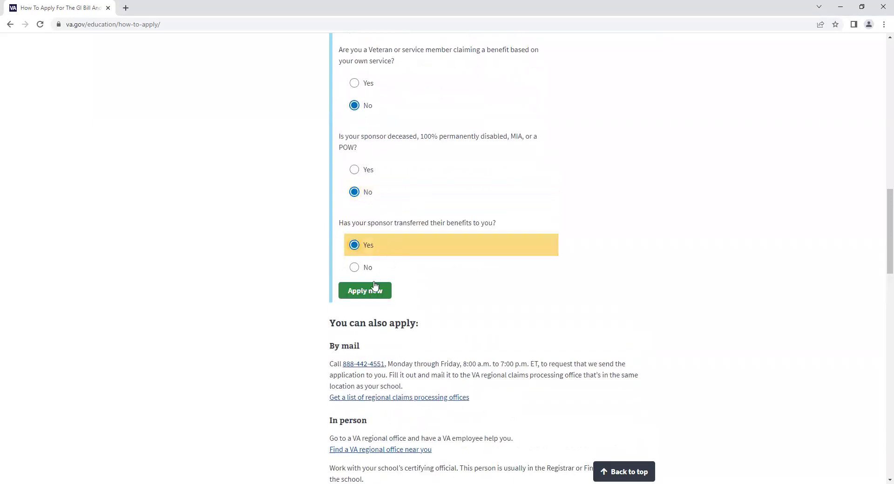
pyautogui.click(364, 292)
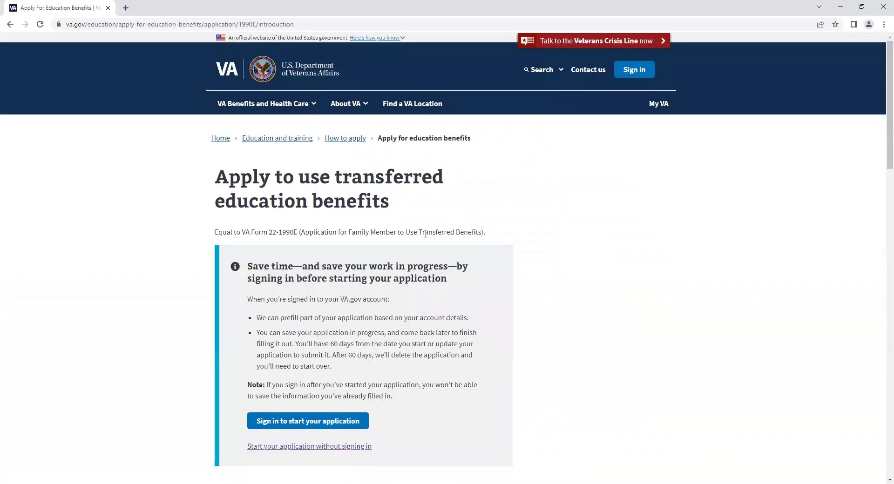
# - Start the VA Form 22-1990E application without signing in
pyautogui.scroll(-4, 424, 242)
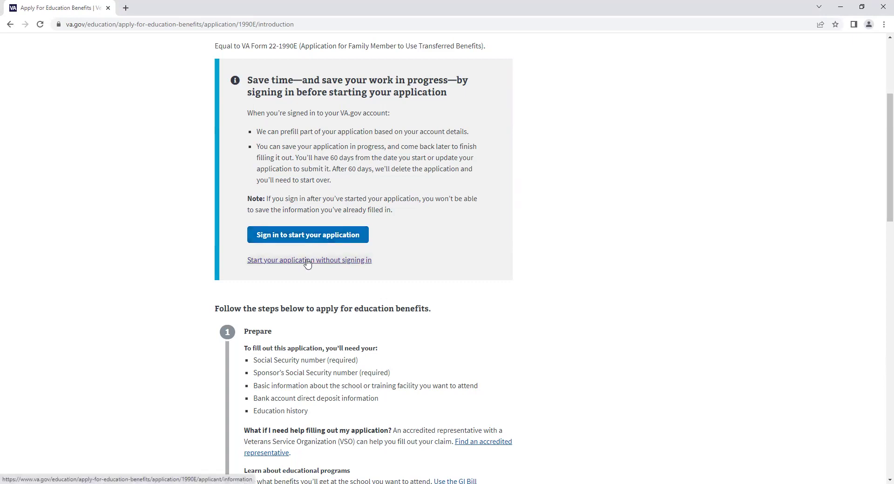
pyautogui.click(307, 262)
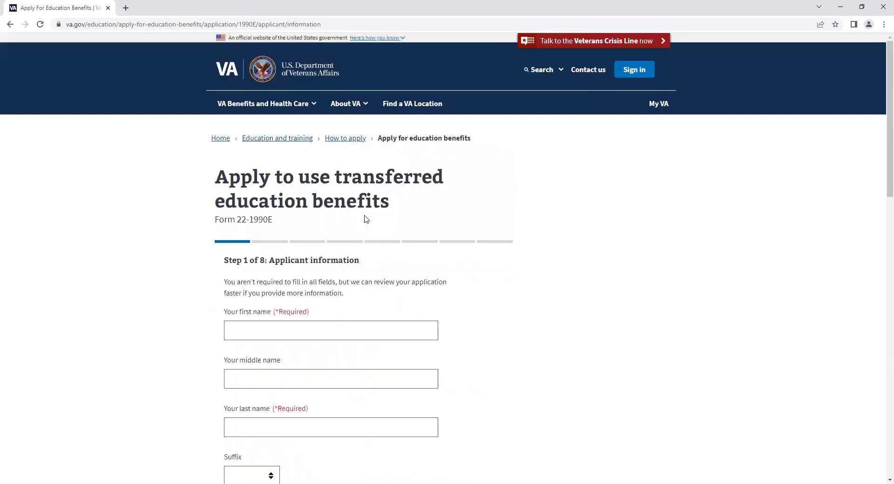
# - Autofill the applicant's first and last name and enter the applicant's Social Security number
pyautogui.scroll(-3, 366, 218)
pyautogui.click(340, 187)
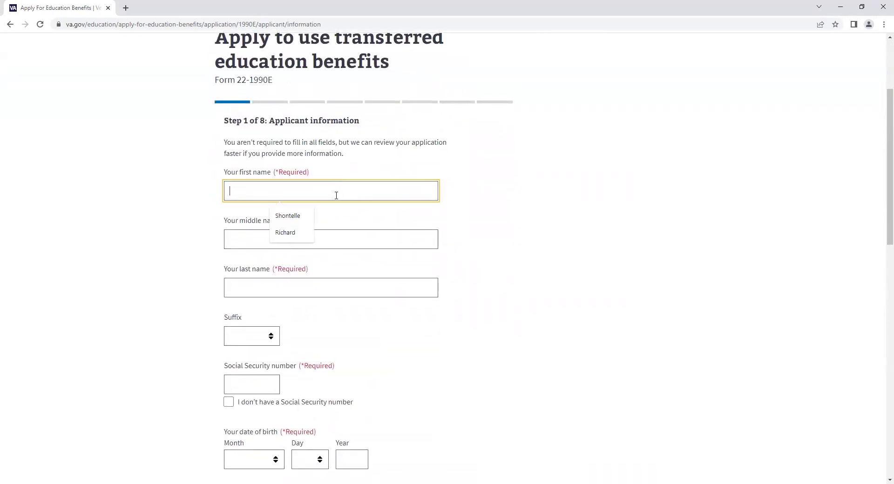
pyautogui.press('Down')
pyautogui.press('Down')
pyautogui.press('Tab')
pyautogui.press('Tab')
pyautogui.press('Down')
pyautogui.press('Down')
pyautogui.press('Tab')
pyautogui.press('Tab')
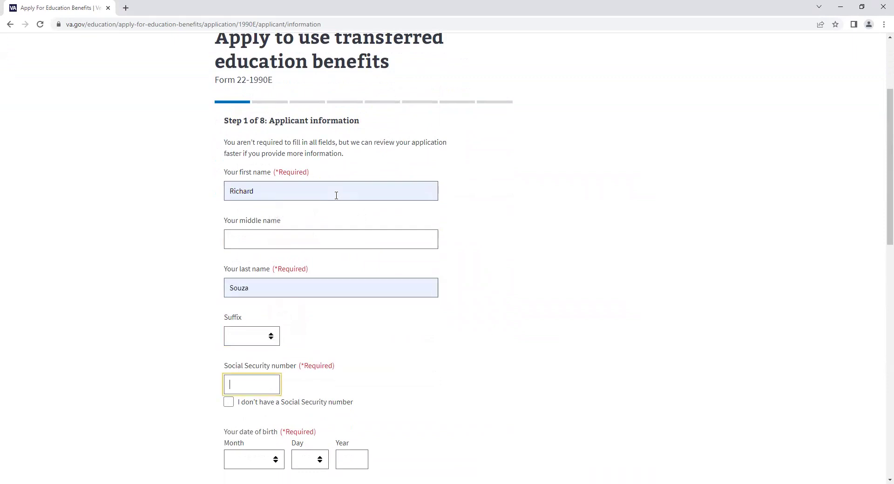
pyautogui.press('Down')
pyautogui.press('Down')
pyautogui.click(609, 344)
# - Complete birth year 1985, set gender Male and relationship Spouse, then continue
pyautogui.scroll(-6, 525, 315)
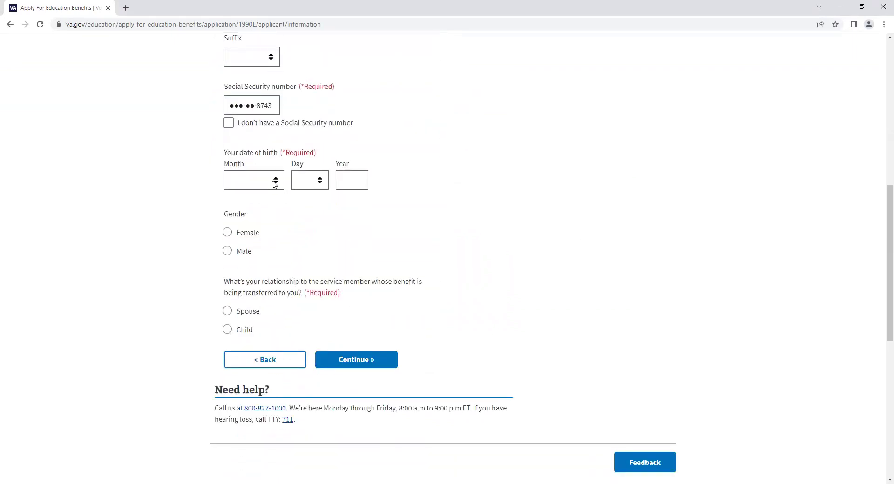
pyautogui.click(352, 183)
pyautogui.write('1985')
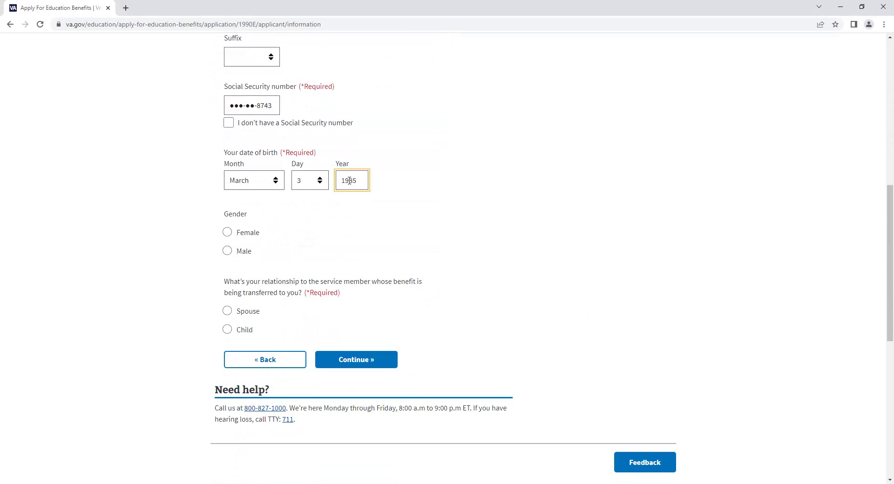
pyautogui.click(233, 252)
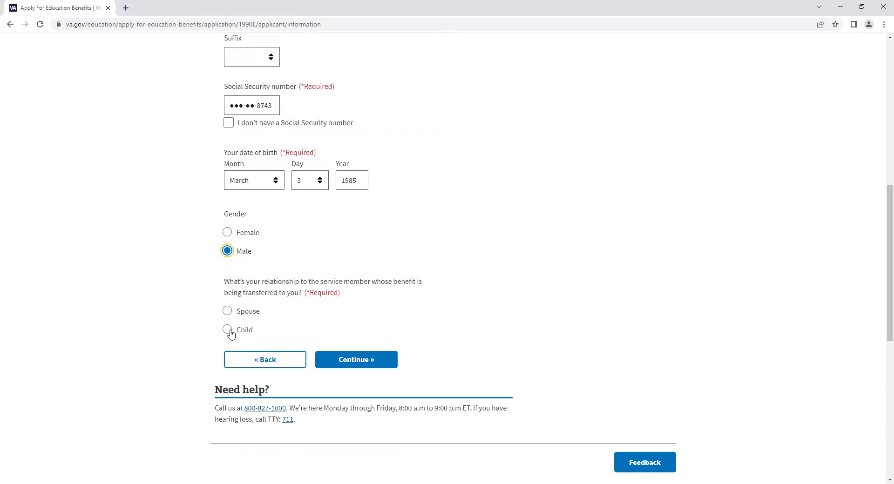
pyautogui.click(227, 311)
pyautogui.click(353, 361)
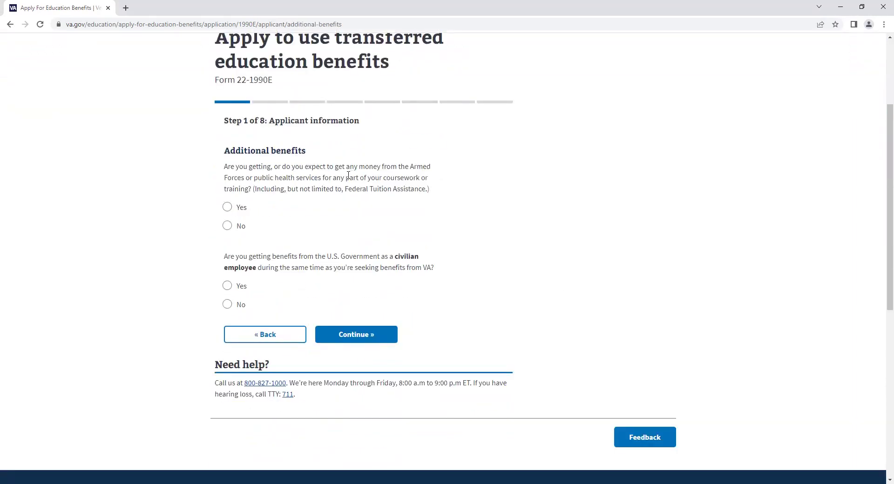
# - Answer No to both additional-benefits questions and choose the Post-9/11 GI Bill (Chapter 33)
pyautogui.click(245, 228)
pyautogui.click(239, 305)
pyautogui.click(378, 335)
pyautogui.scroll(-3, 387, 267)
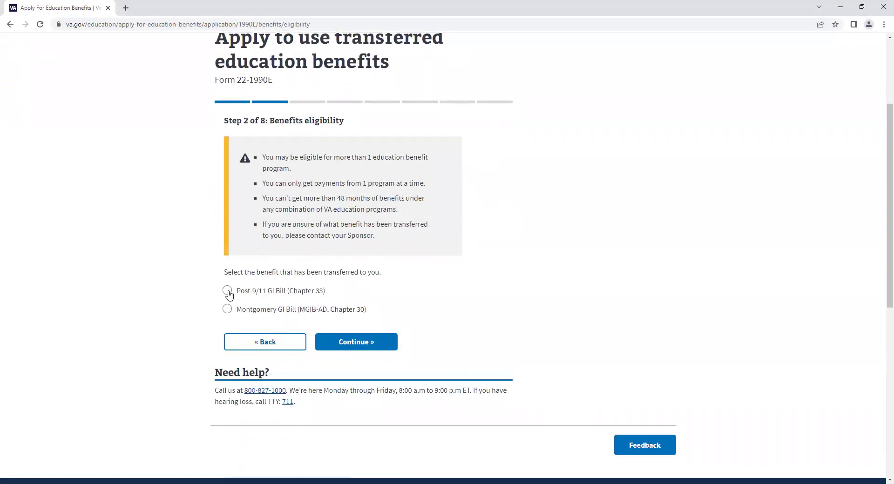
pyautogui.click(315, 294)
# - Move to sponsor information and autofill the sponsor's first and last name
pyautogui.click(355, 343)
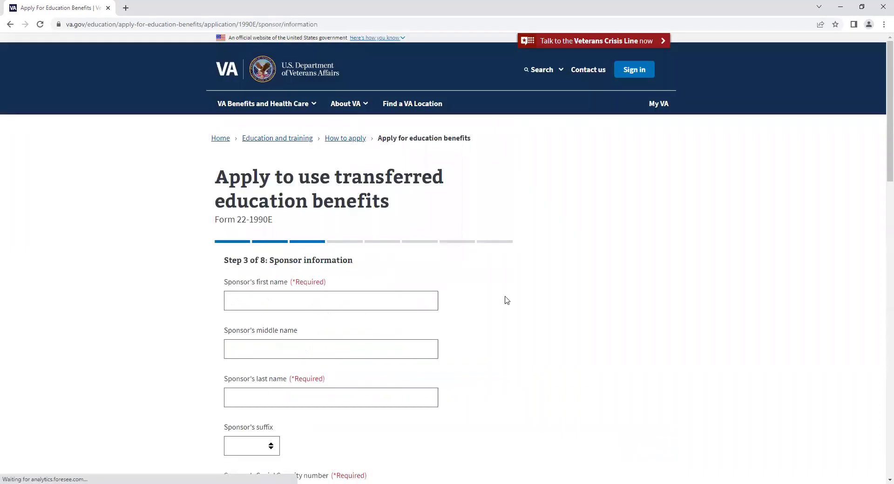
pyautogui.click(343, 120)
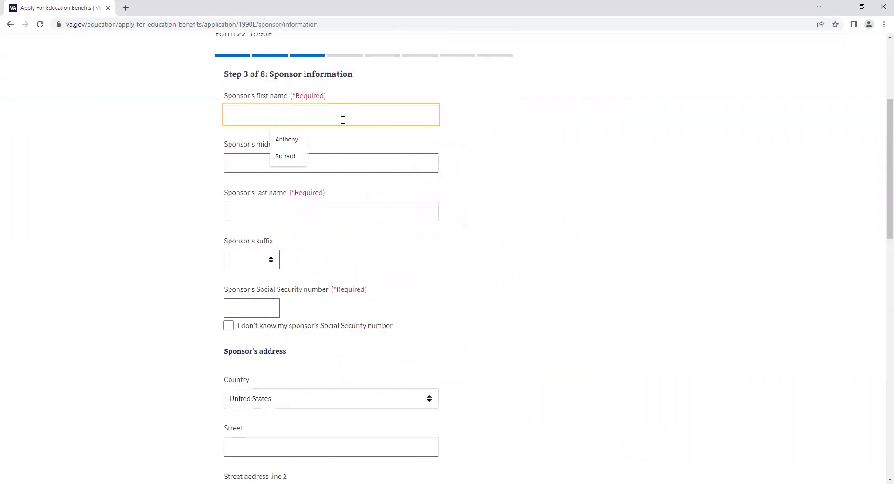
pyautogui.press('Down')
pyautogui.press('Down')
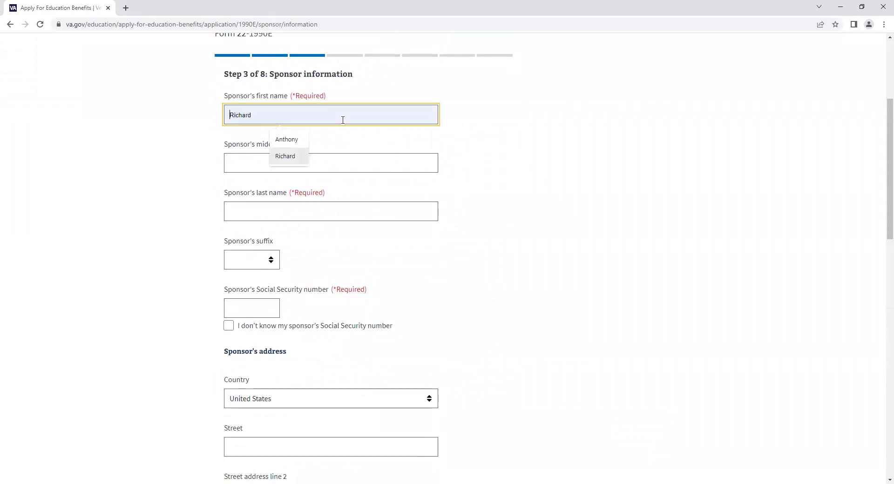
pyautogui.press('Tab')
pyautogui.press('Tab')
pyautogui.press('Down')
pyautogui.press('Down')
pyautogui.press('Down')
pyautogui.press('Tab')
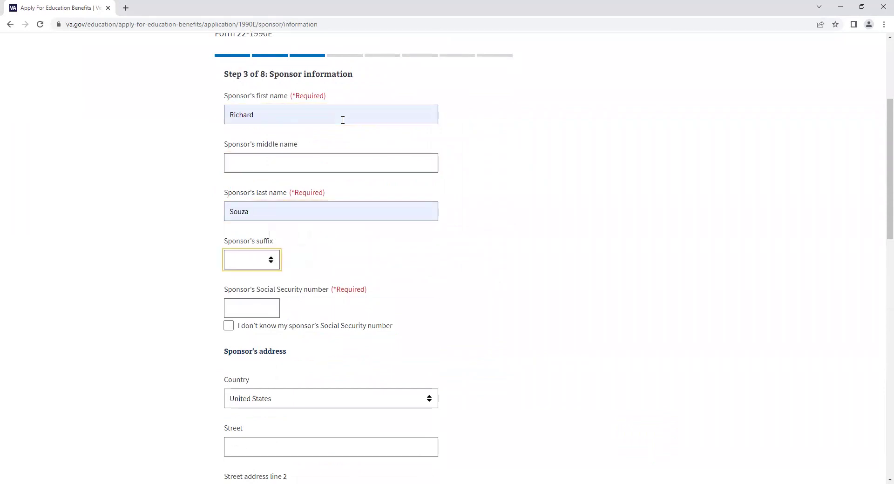
pyautogui.press('Tab')
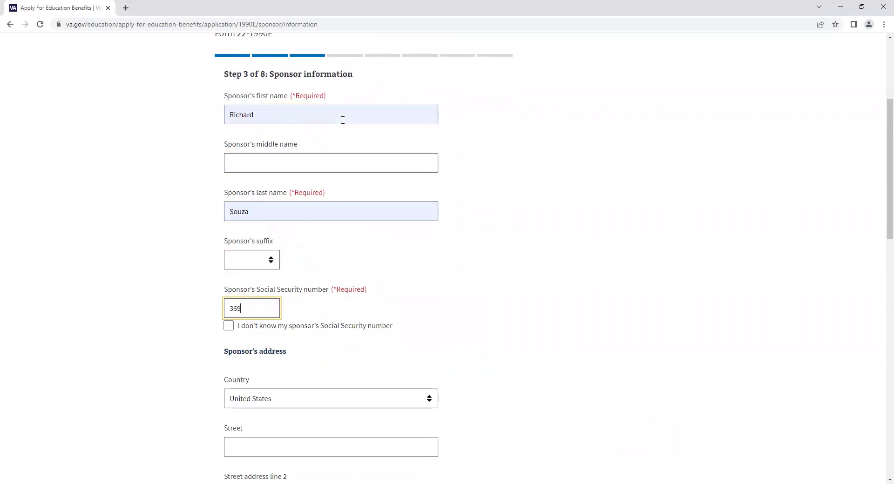
# - Enter the sponsor's Social Security number, correcting it after it is flagged invalid
pyautogui.scroll(-3, 358, 140)
pyautogui.click(273, 225)
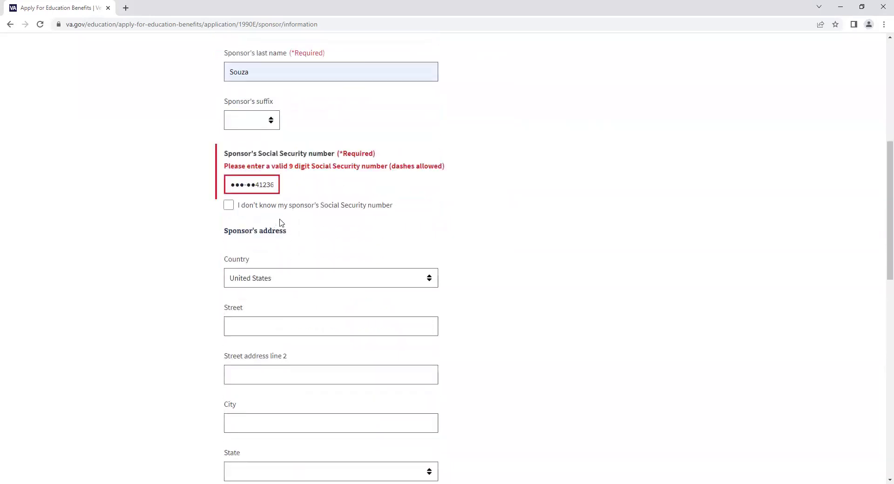
pyautogui.doubleClick(254, 184)
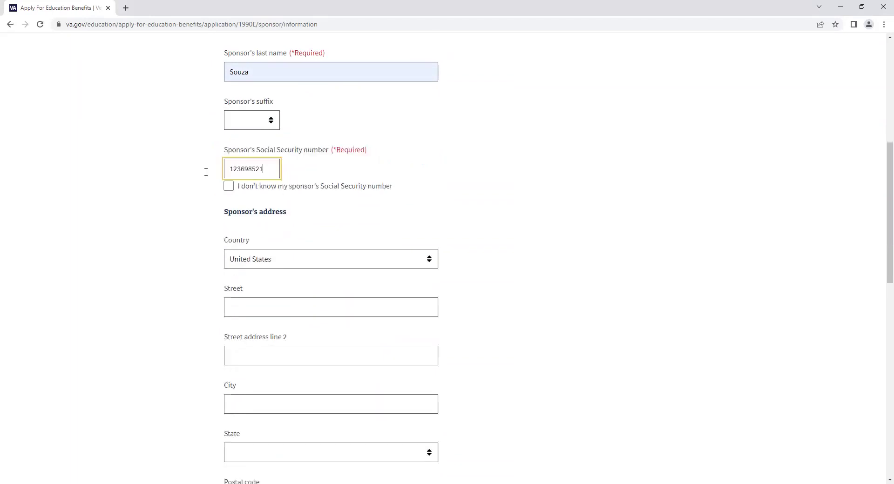
pyautogui.click(415, 213)
# - Fill in the sponsor's street address and city, choose state Washington, and enter the postal code
pyautogui.scroll(-2, 415, 210)
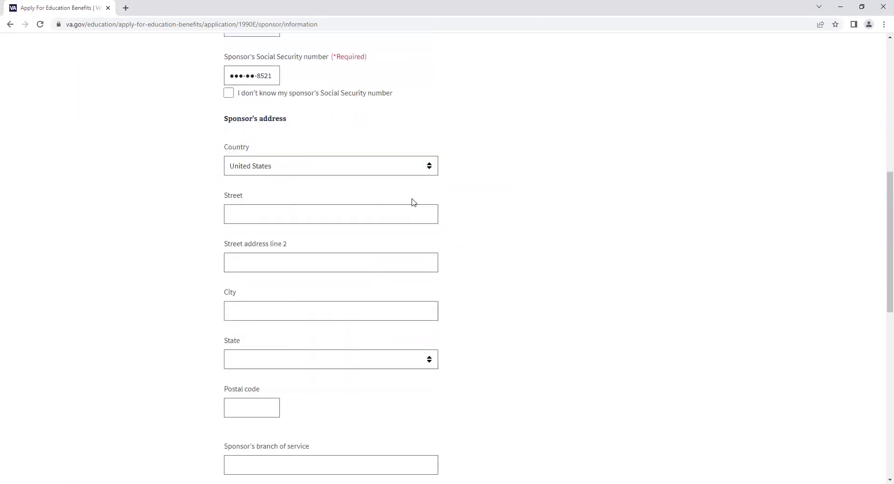
pyautogui.click(297, 206)
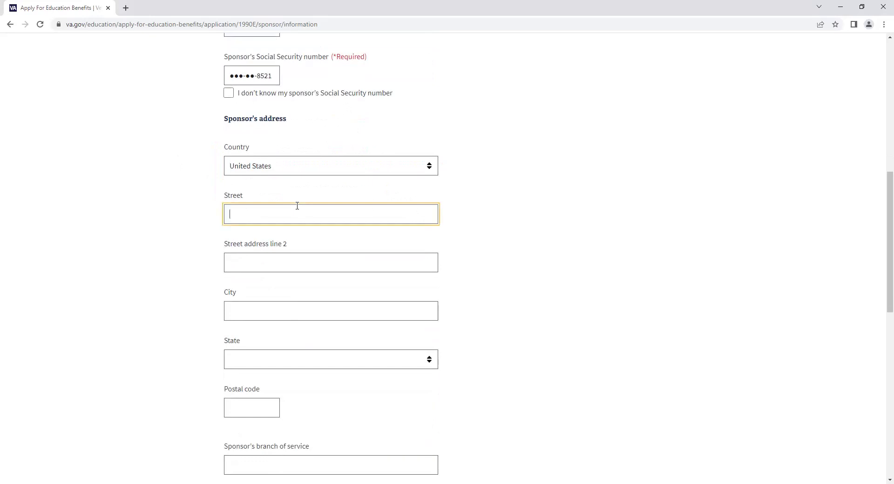
pyautogui.press('Tab')
pyautogui.press('Tab')
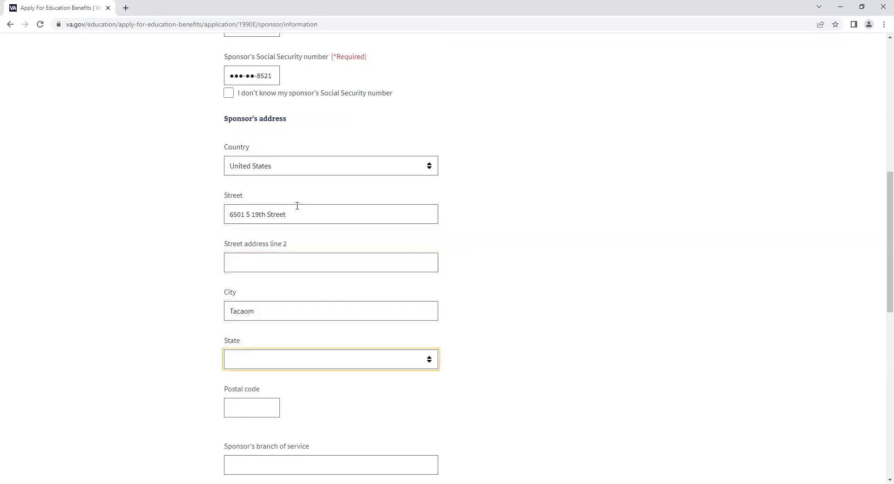
pyautogui.press('Tab')
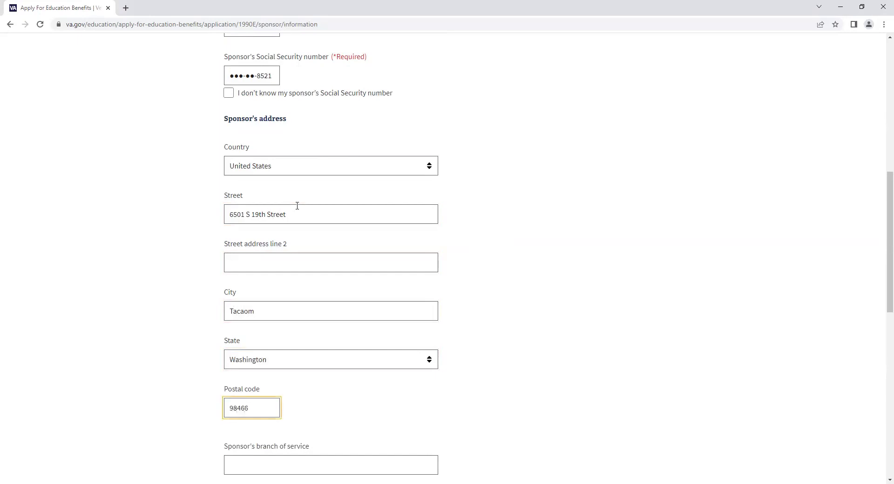
# - Set the sponsor's branch of service to Army and continue to Education history
pyautogui.scroll(-4, 297, 206)
pyautogui.click(299, 278)
pyautogui.write('Army')
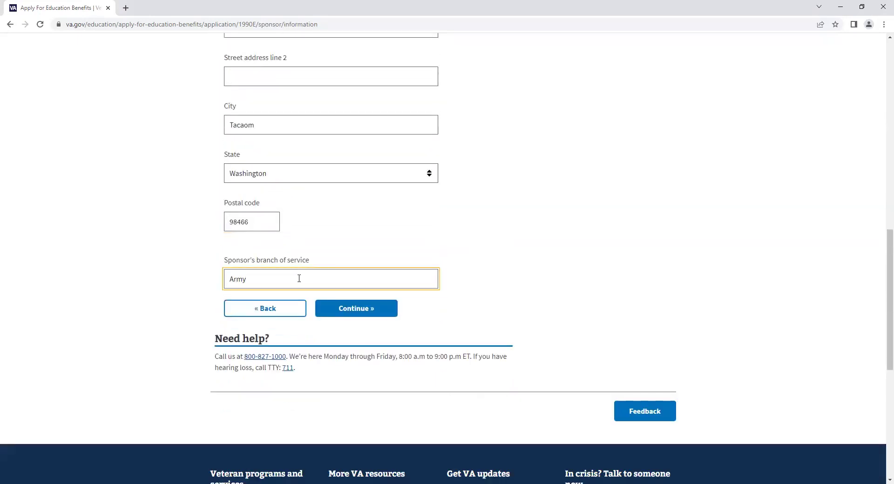
pyautogui.click(355, 309)
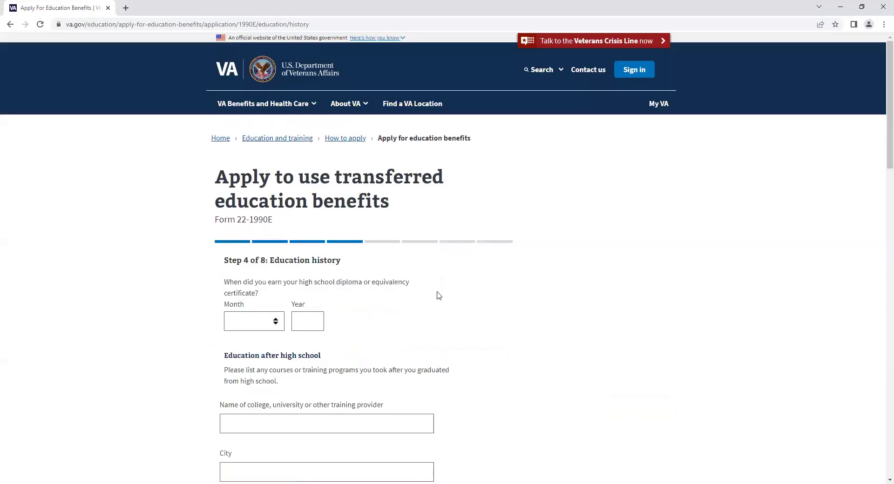
# - Set the high school diploma date to May 2004
pyautogui.scroll(-2, 409, 275)
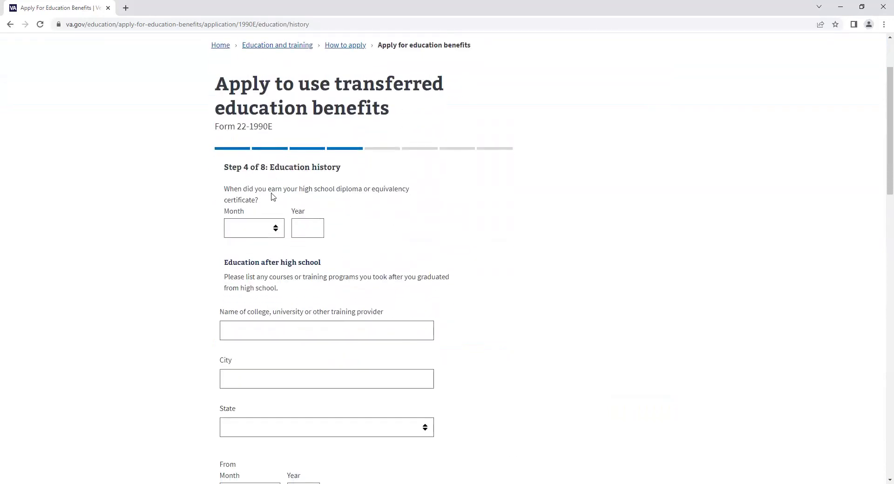
pyautogui.click(255, 228)
pyautogui.click(250, 292)
pyautogui.click(298, 230)
pyautogui.write('2004')
pyautogui.click(452, 235)
# - Continue, answer No to holding a journeyman license, and proceed to School selection
pyautogui.scroll(-2, 421, 174)
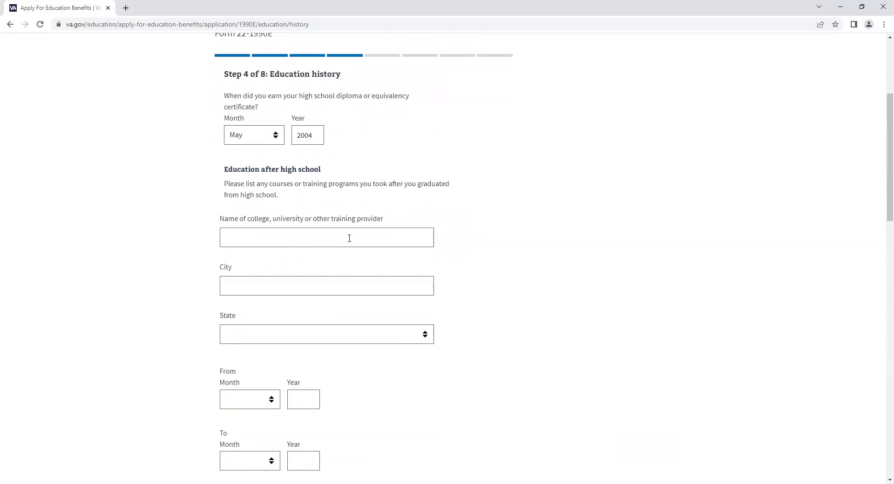
pyautogui.scroll(-3, 348, 259)
pyautogui.scroll(-9, 348, 261)
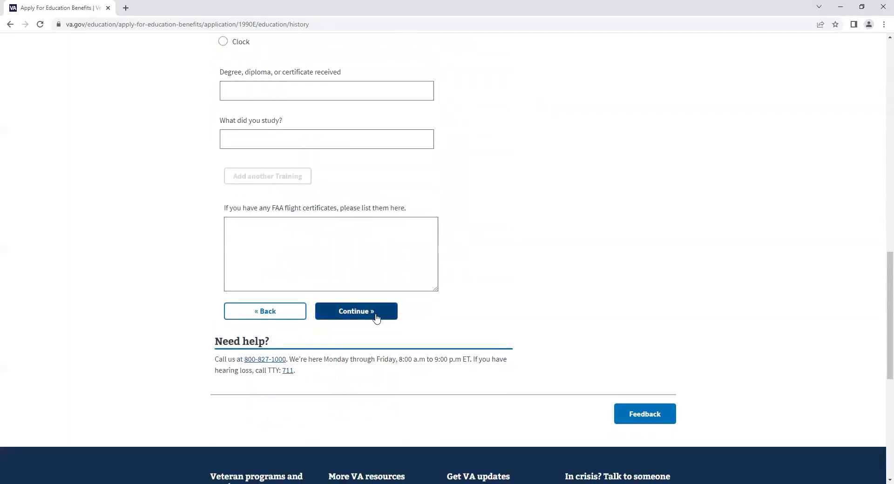
pyautogui.click(373, 312)
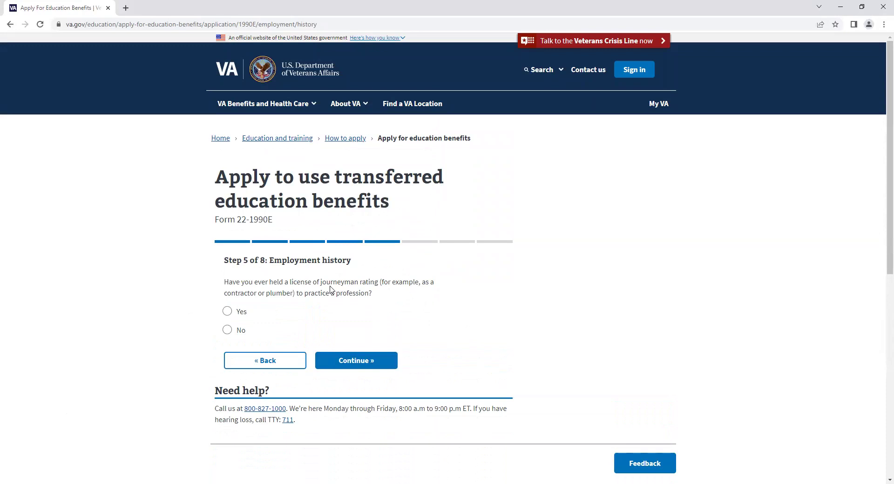
pyautogui.click(228, 330)
pyautogui.click(384, 365)
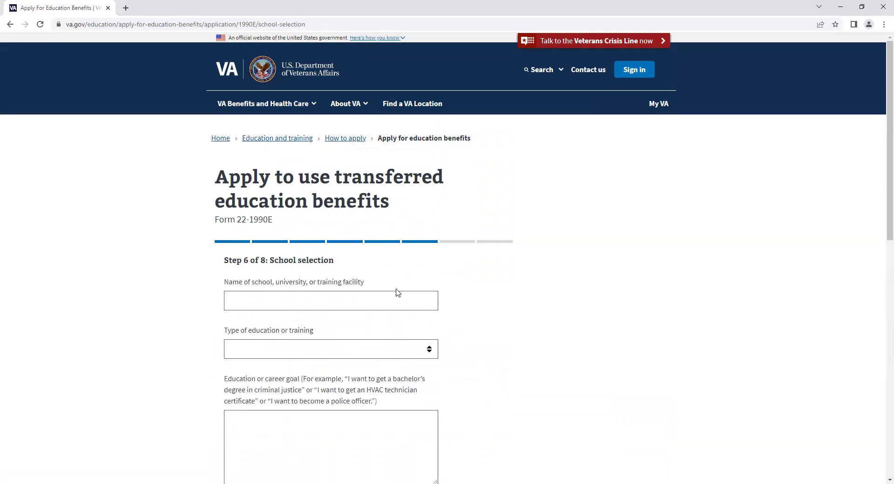
# - Enter 'Tacoma Community College' as the school with a college or university program type
pyautogui.click(385, 299)
pyautogui.write('Ta')
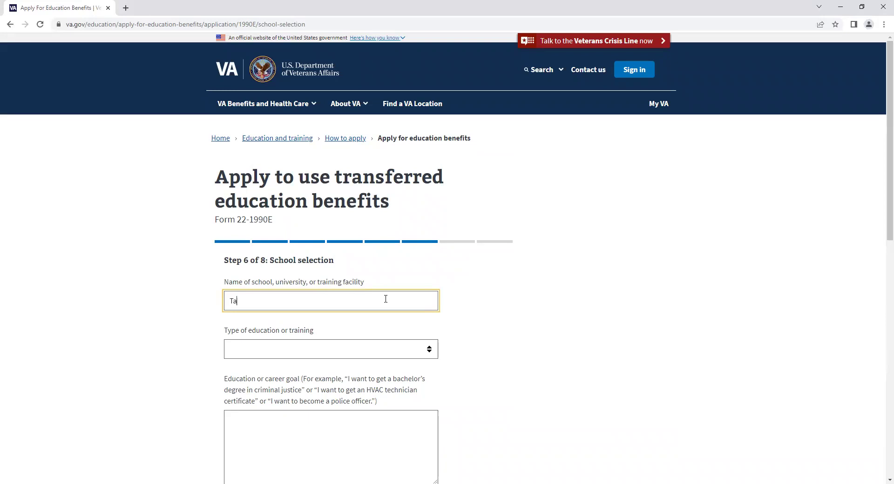
pyautogui.write('coma Community College')
pyautogui.scroll(-2, 411, 253)
pyautogui.click(412, 255)
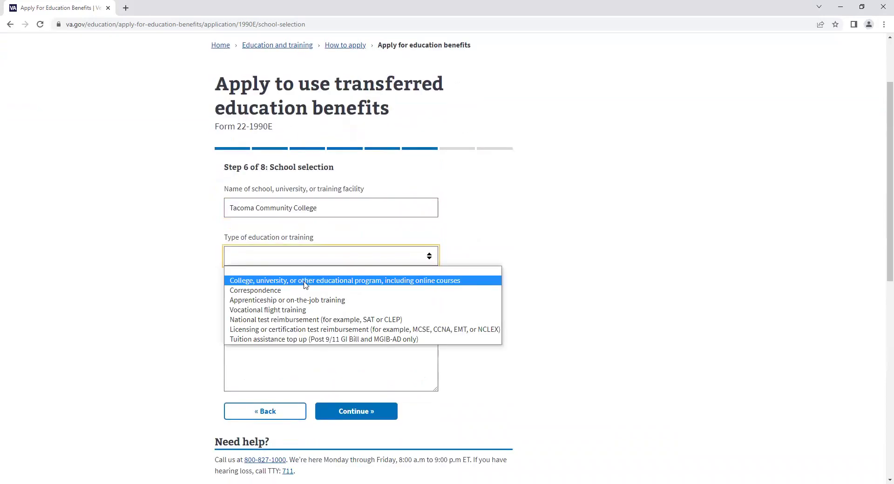
pyautogui.click(304, 281)
pyautogui.scroll(-4, 331, 313)
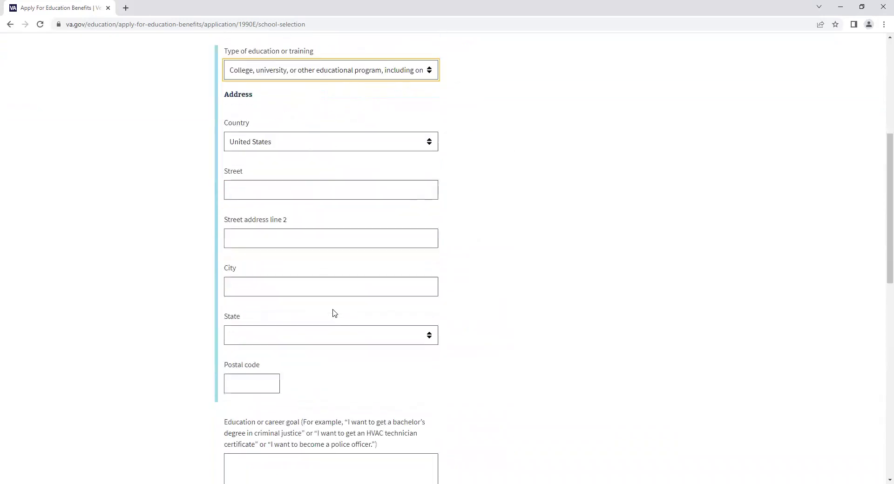
# - Fill in the school's street address, city Tacoma, state Washington and postal code
pyautogui.click(326, 191)
pyautogui.write('6501 S 19th St')
pyautogui.press('Tab')
pyautogui.press('Tab')
pyautogui.write('Tacaom')
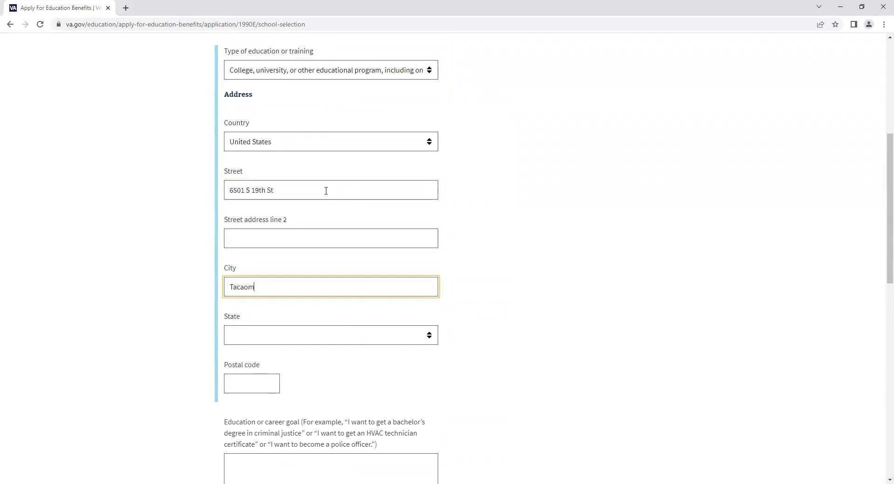
pyautogui.press('BackSpace')
pyautogui.press('BackSpace')
pyautogui.write('ma')
pyautogui.press('Tab')
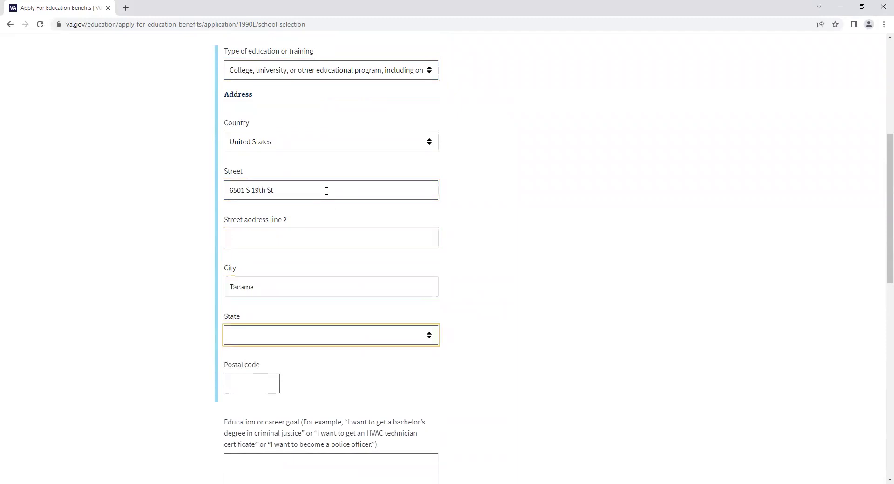
pyautogui.press('r')
pyautogui.click(317, 333)
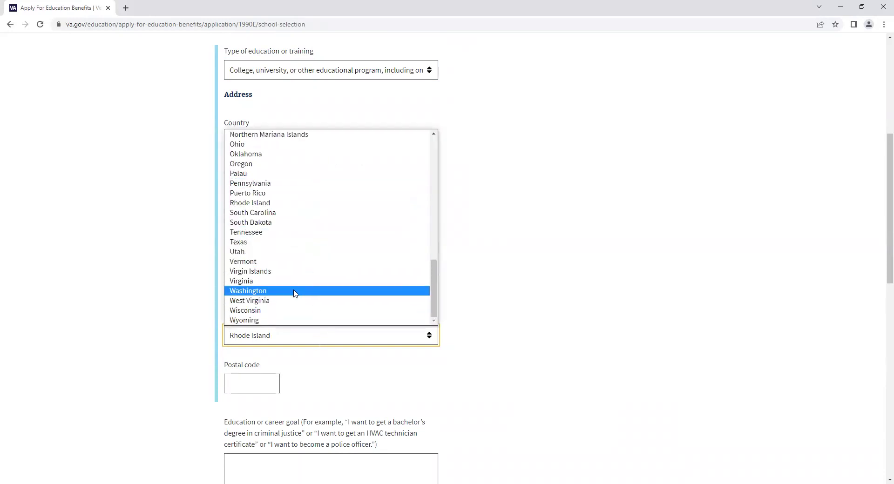
pyautogui.click(295, 292)
pyautogui.click(232, 384)
pyautogui.write('98466')
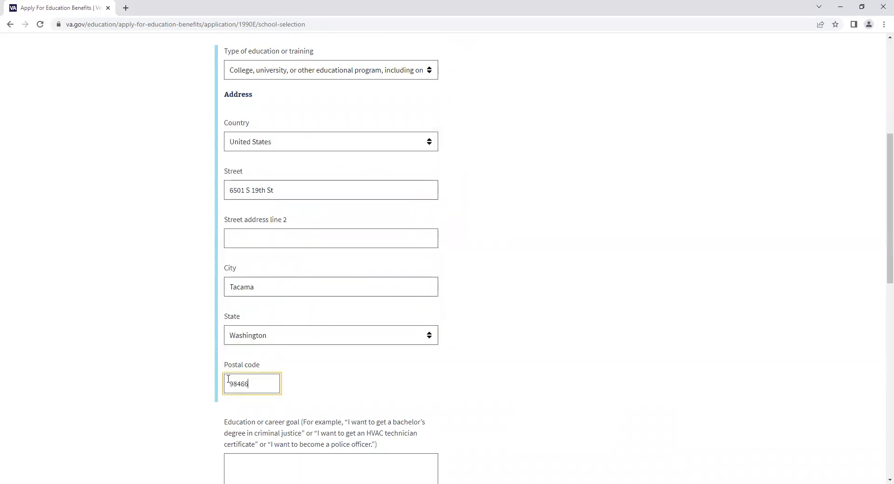
# - Enter 'Bachelor Degree' as the education or career goal
pyautogui.scroll(-4, 367, 290)
pyautogui.click(328, 270)
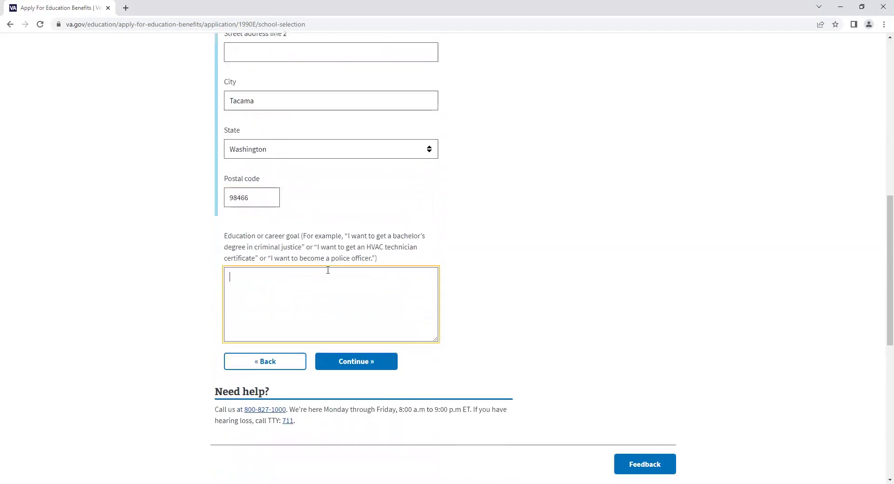
pyautogui.write('B')
pyautogui.press('BackSpace')
pyautogui.write('Bachelor Degree')
# - Continue to Personal information and choose email as the preferred contact method
pyautogui.click(353, 362)
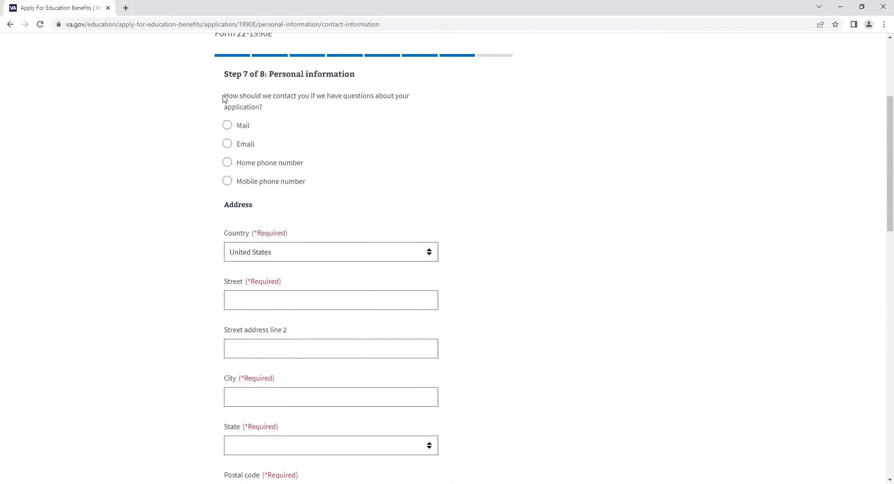
pyautogui.moveTo(224, 96); pyautogui.dragTo(237, 116)
pyautogui.click(245, 144)
pyautogui.scroll(-2, 322, 177)
# - Fill in the applicant's mailing street address, city Tacoma, state Washington and postal code
pyautogui.click(297, 209)
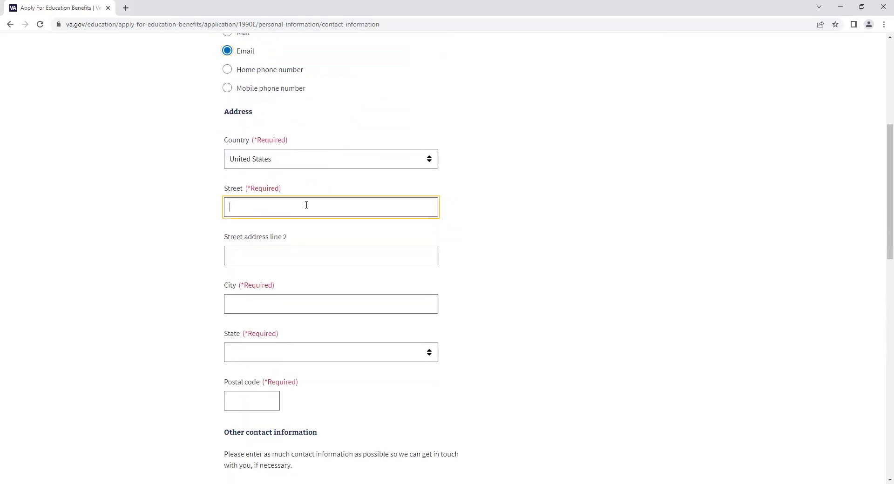
pyautogui.press('BackSpace')
pyautogui.press('BackSpace')
pyautogui.press('BackSpace')
pyautogui.press('Tab')
pyautogui.press('Tab')
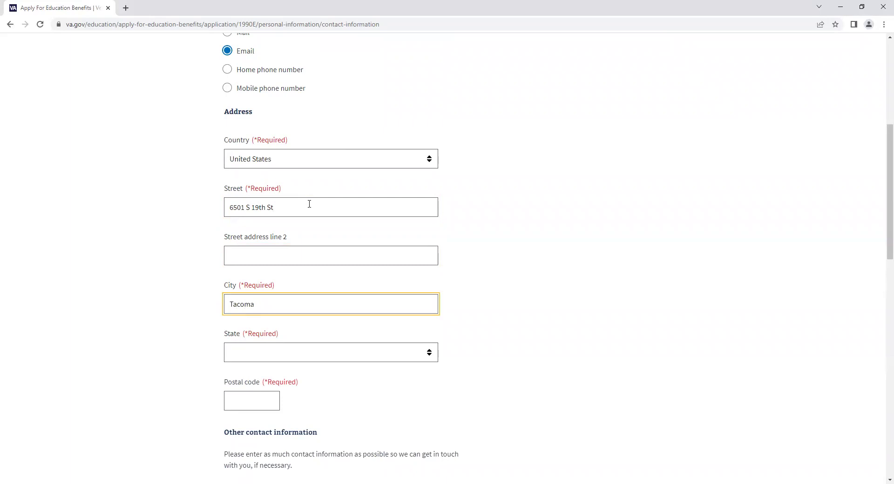
pyautogui.press('Tab')
pyautogui.press('Tab')
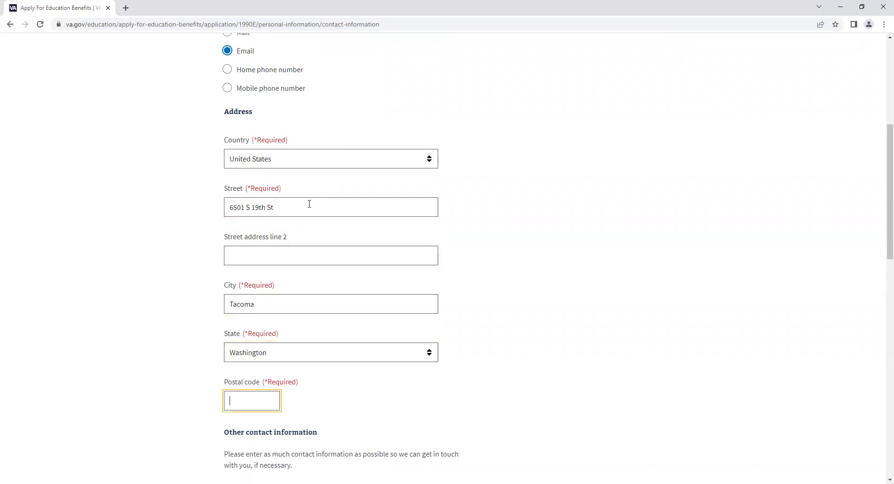
pyautogui.scroll(-8, 312, 207)
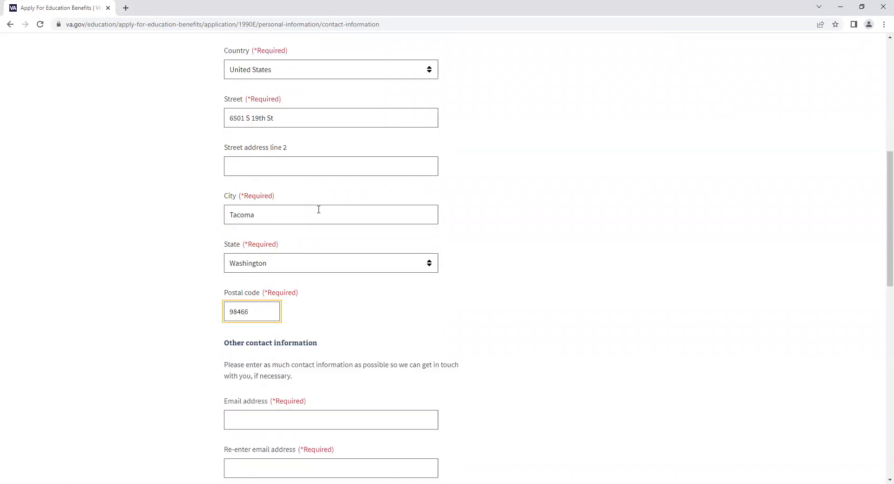
pyautogui.scroll(1, 297, 187)
# - Enter and confirm the applicant's email address, and fill in the home phone number
pyautogui.click(297, 141)
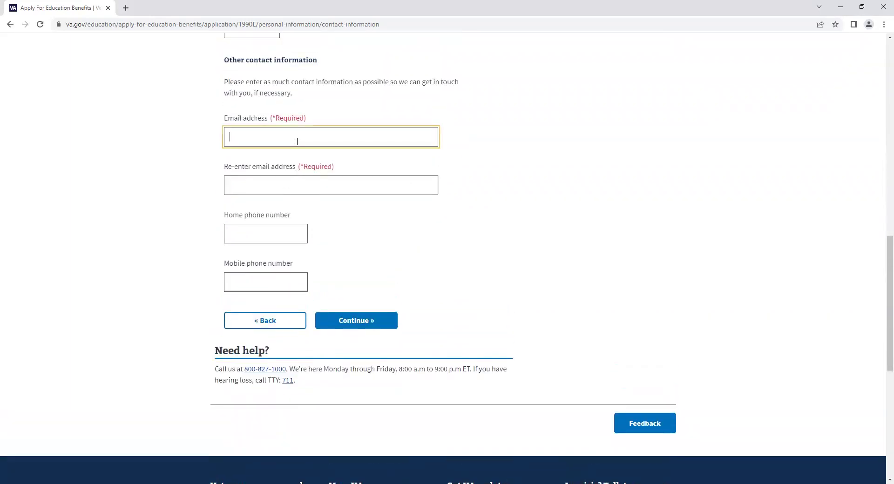
pyautogui.press('Tab')
pyautogui.press('Tab')
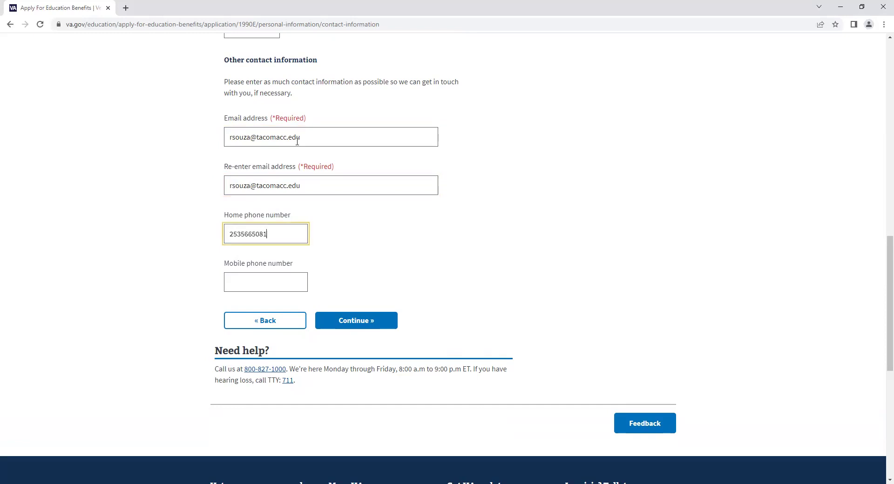
pyautogui.click(411, 233)
# - Opt out of direct deposit and continue to the Review and submit page
pyautogui.click(371, 321)
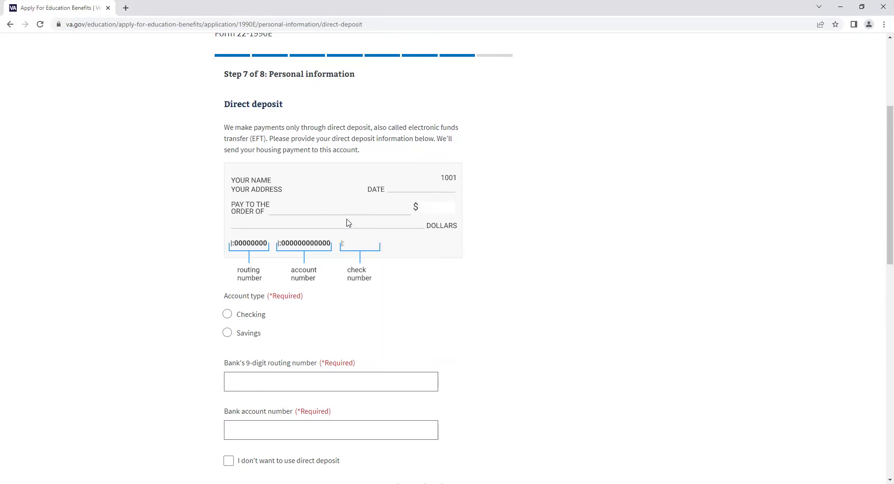
pyautogui.scroll(-3, 301, 231)
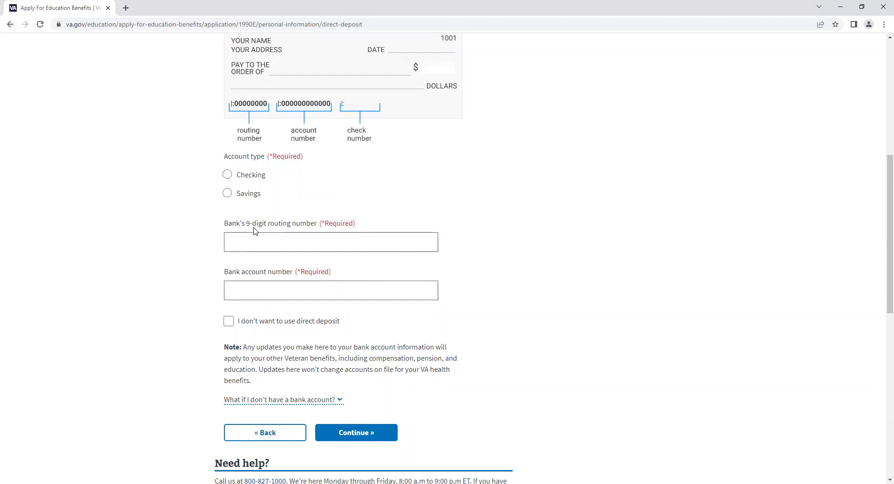
pyautogui.click(228, 321)
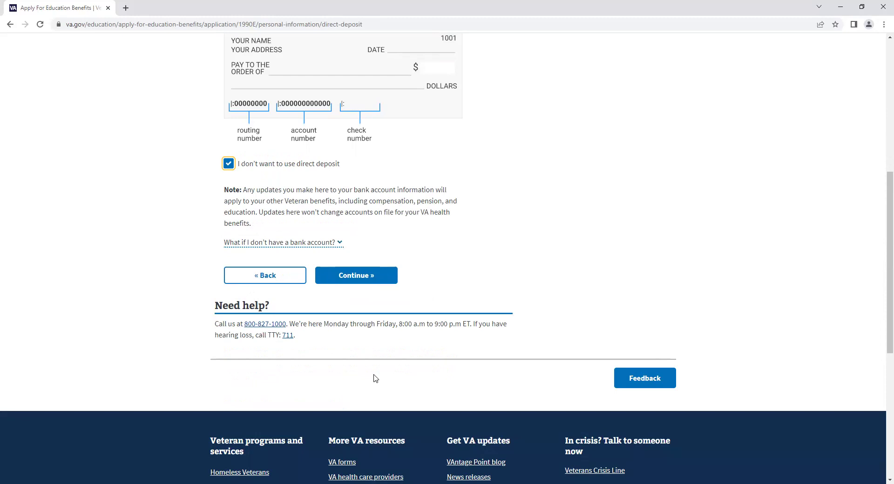
pyautogui.click(356, 276)
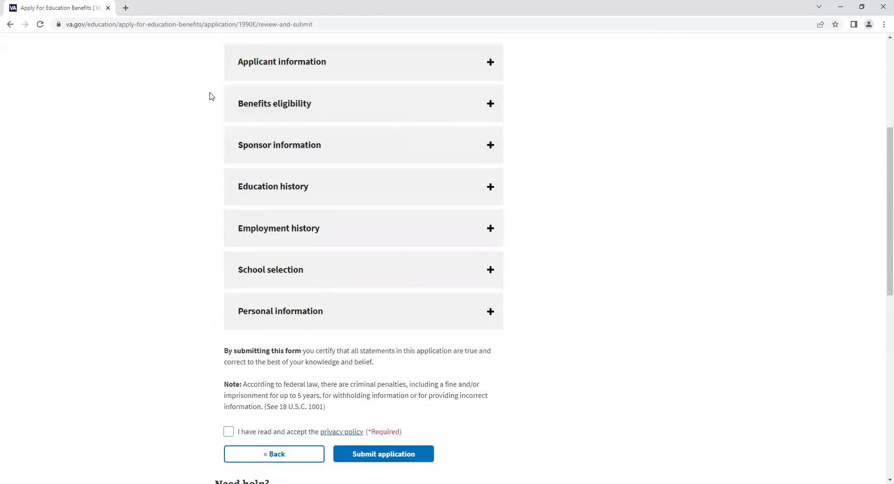
# - Tick 'I have read and accept the privacy policy' at the bottom of the review page
pyautogui.scroll(-3, 194, 170)
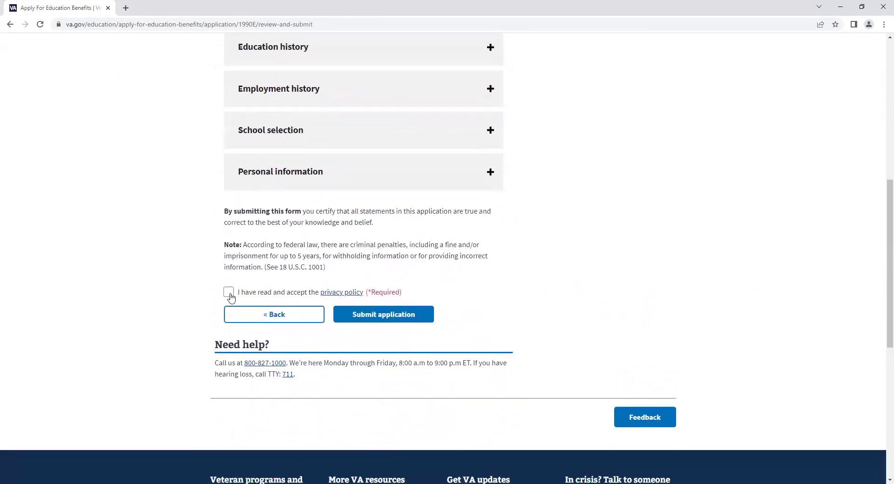
pyautogui.click(228, 292)
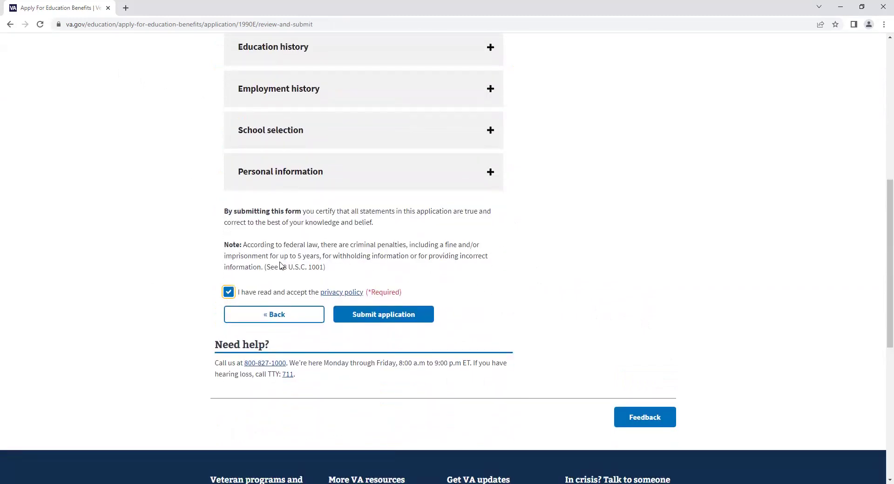